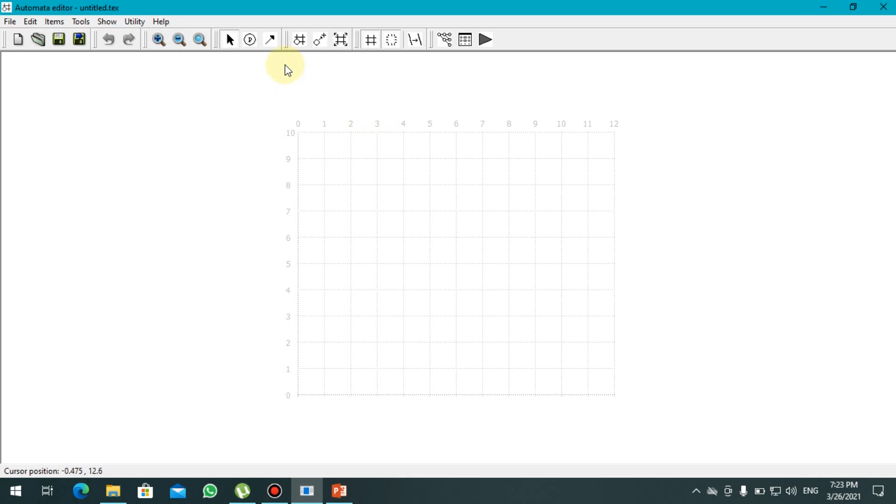
Insert a state labelled q0, marked as initial, at about (3, 7) on the grid.
left_click(251, 41)
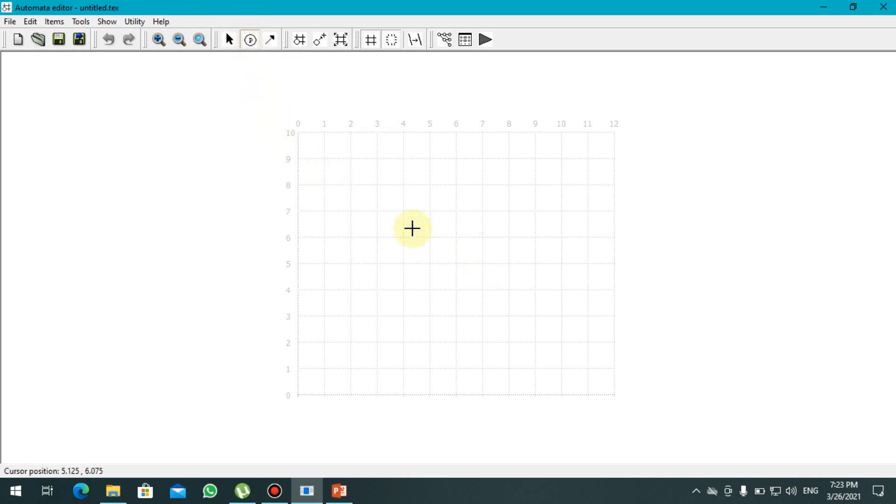
left_click(432, 234)
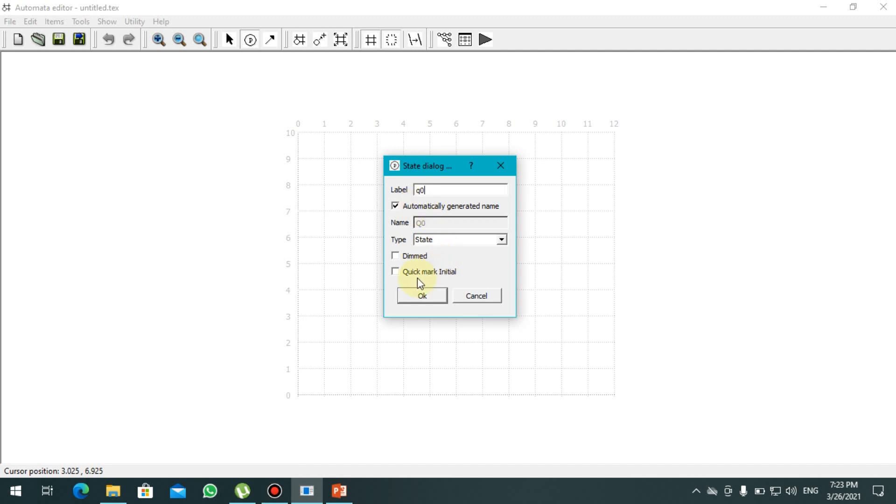
left_click(422, 297)
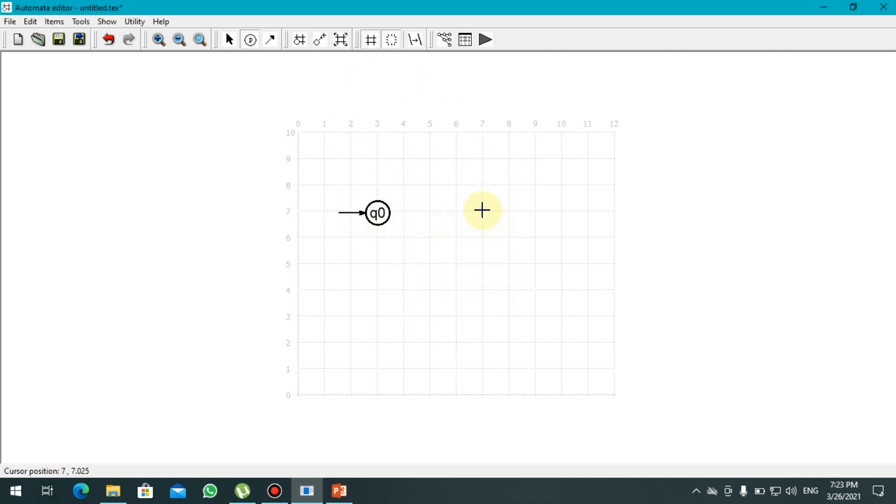
Insert a state of type FinalState labelled + at about (7, 7) on the grid.
left_click(483, 211)
left_click(481, 240)
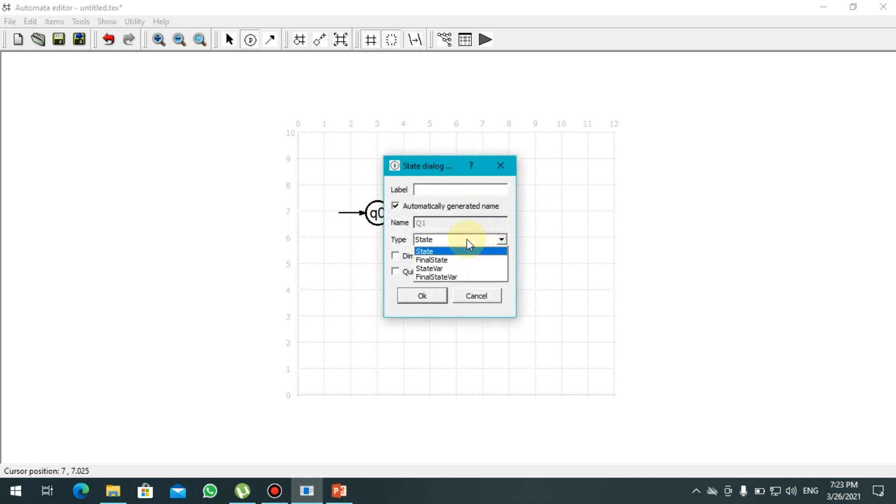
left_click(434, 260)
left_click(432, 190)
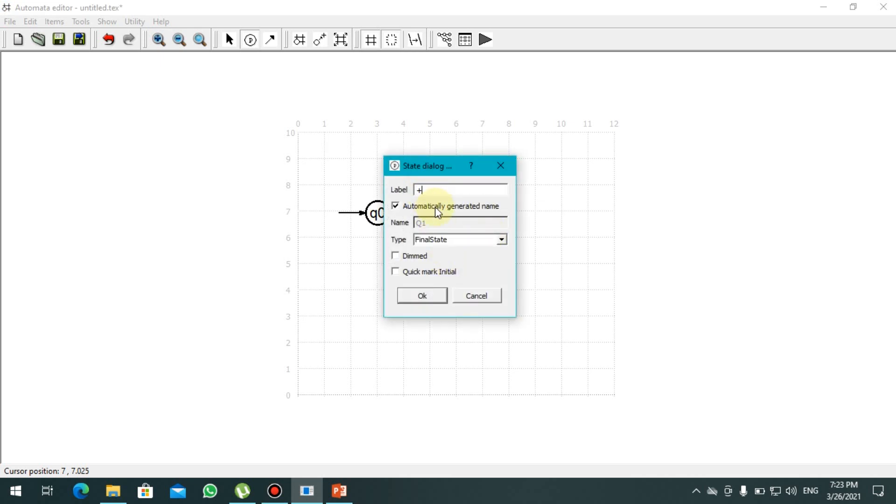
left_click(422, 295)
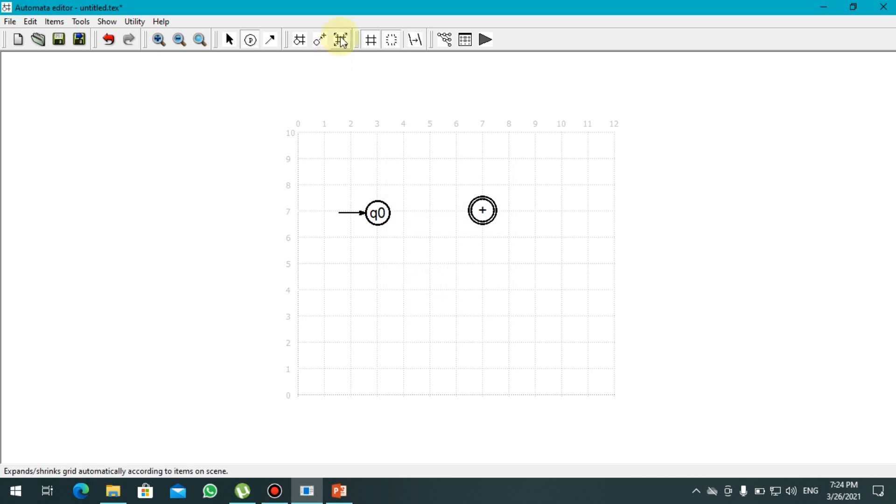
Add an edge transition labelled a from state q0 to the final state +.
left_click(274, 41)
left_click(378, 213)
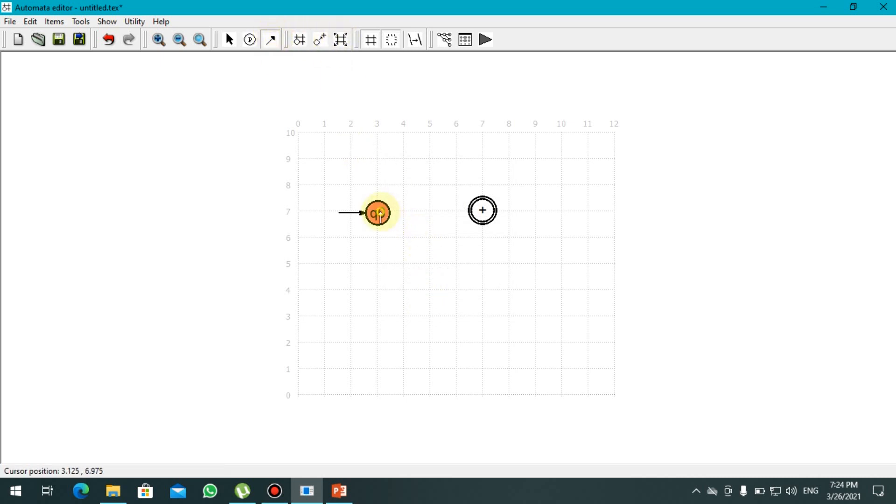
left_click(481, 210)
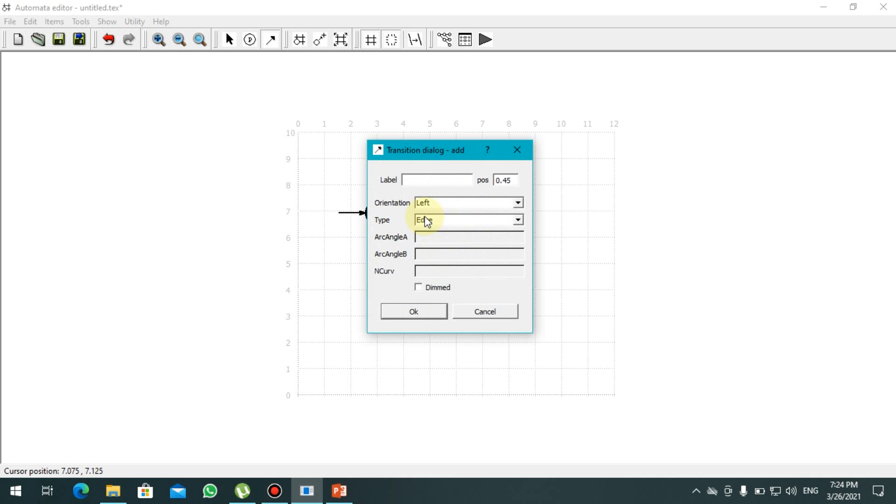
left_click(411, 312)
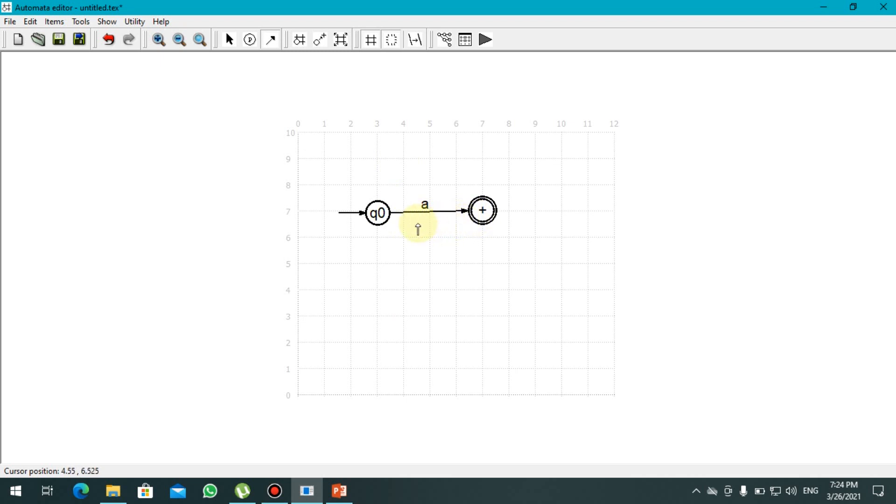
Simulate the automaton on the input a with autodetected settings and an animation speed of 1000 ms.
left_click(485, 39)
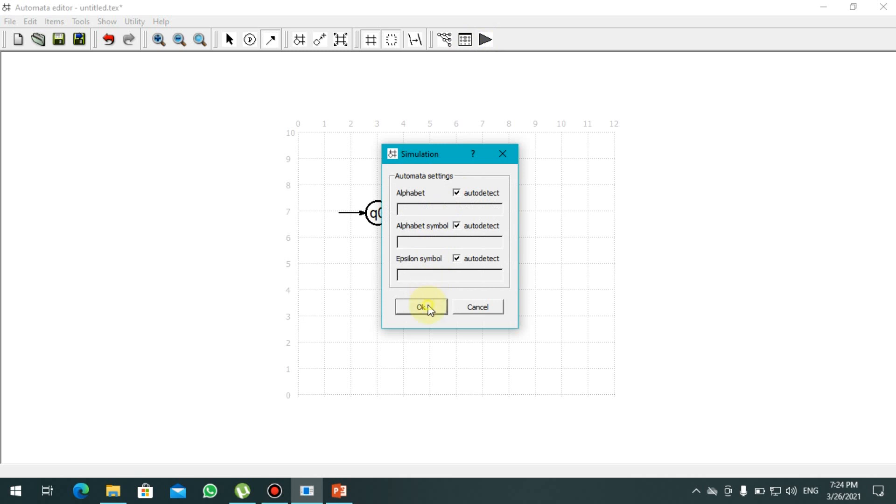
left_click(422, 307)
type("a")
left_click_drag(371, 130, 97, 104)
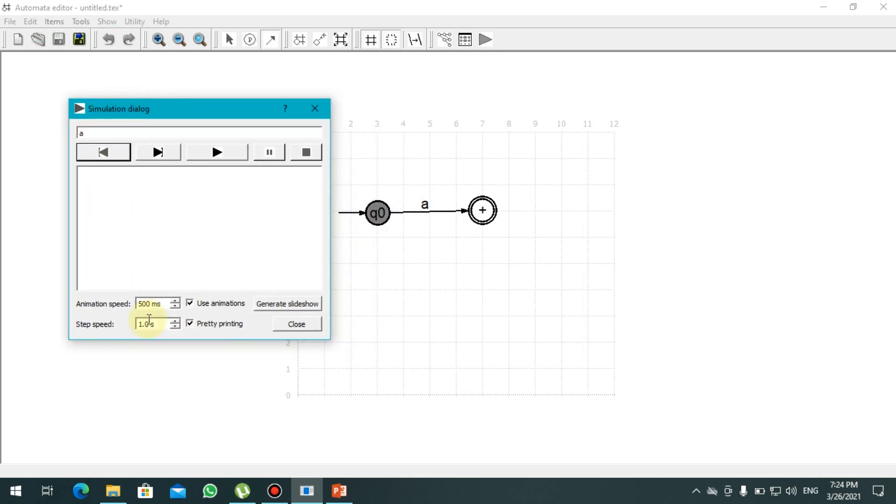
left_click_drag(149, 304, 120, 305)
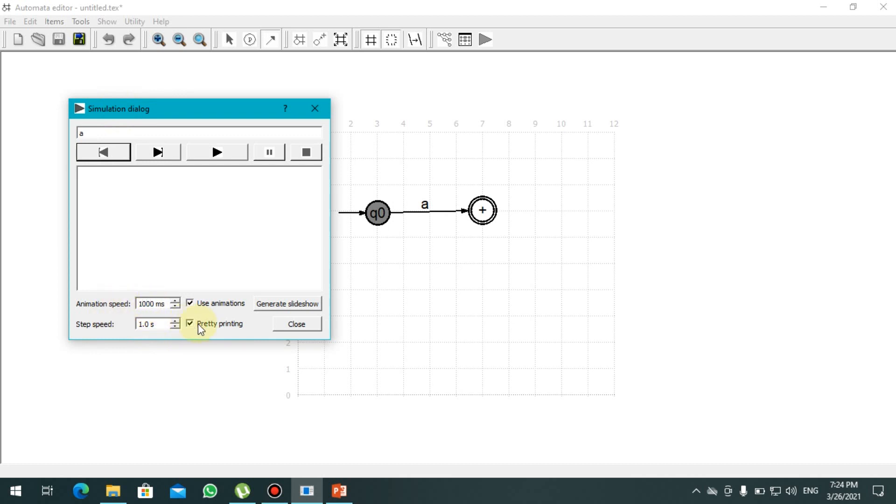
left_click(217, 152)
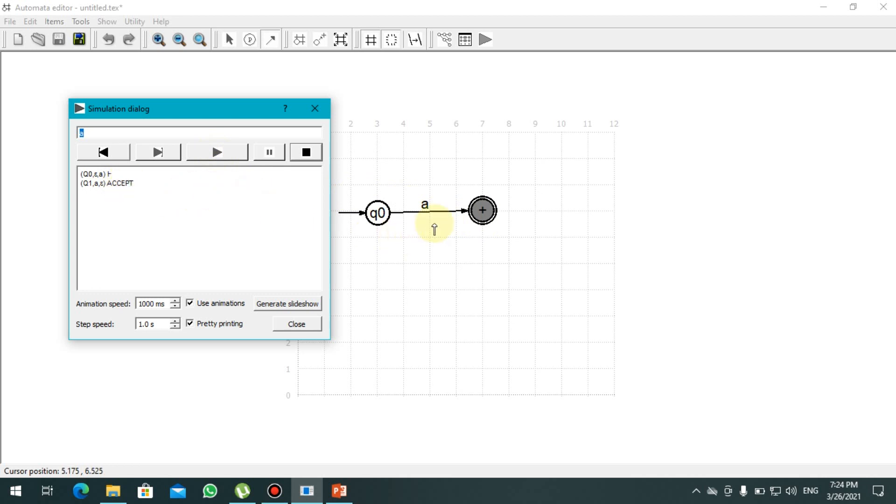
Reset the simulation of a, replay it and close the simulation.
left_click(305, 153)
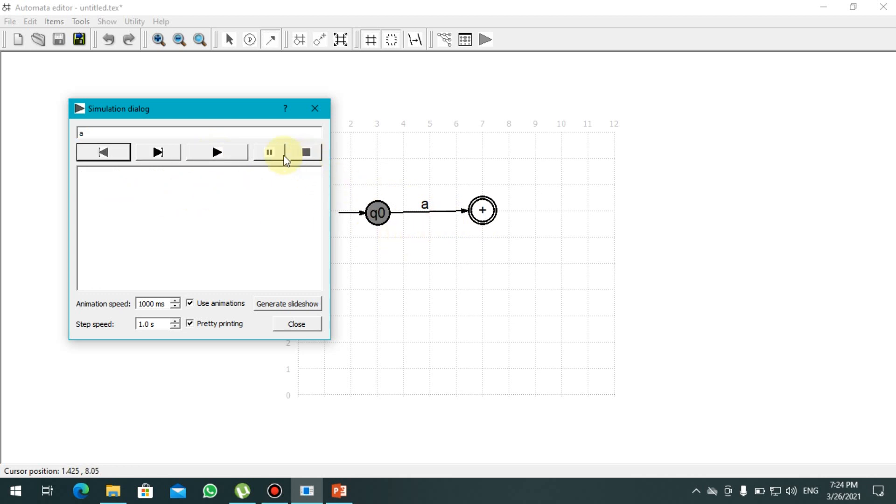
left_click(217, 152)
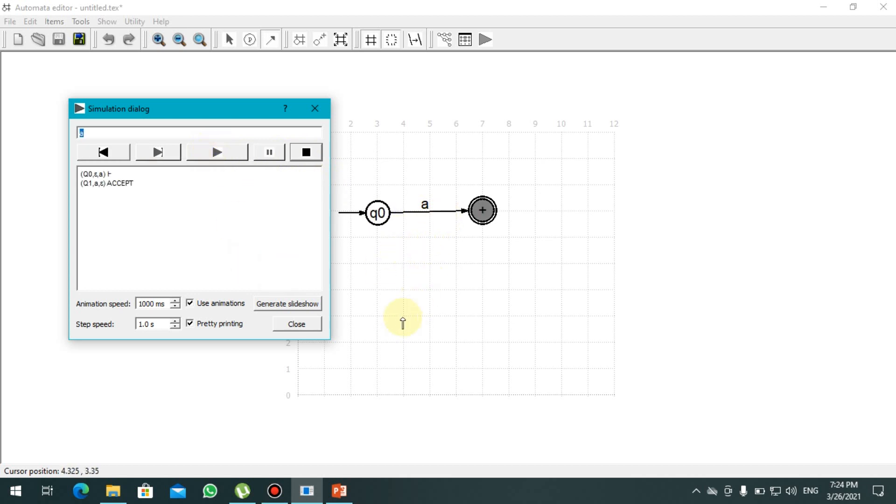
left_click(310, 327)
Remove the final state + and insert an ordinary state labelled 1 at about (6.4, 7.3) on the grid.
right_click(488, 213)
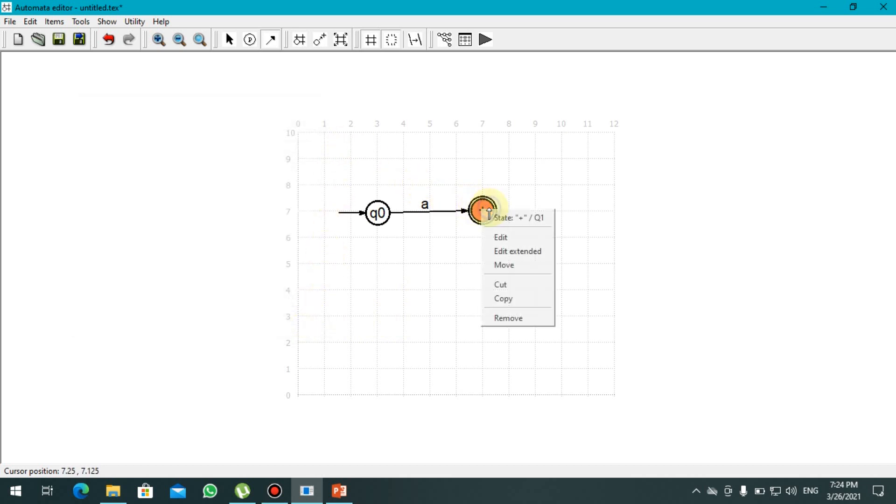
left_click(514, 317)
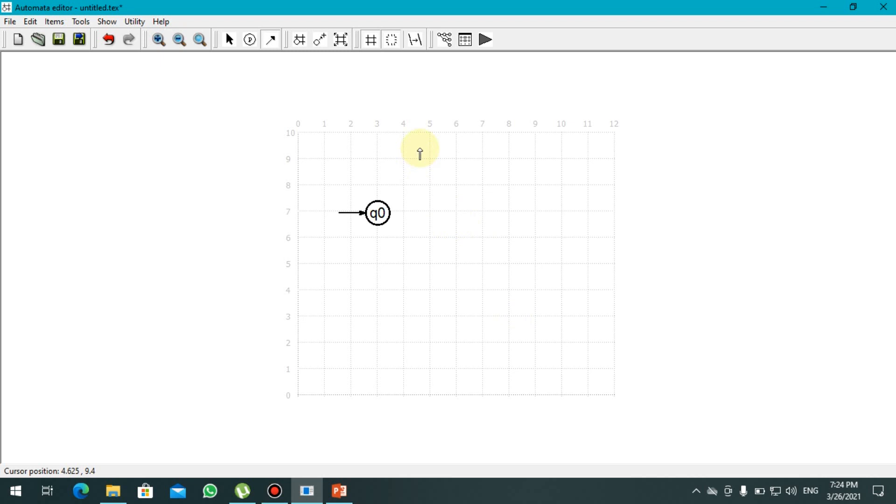
left_click(250, 40)
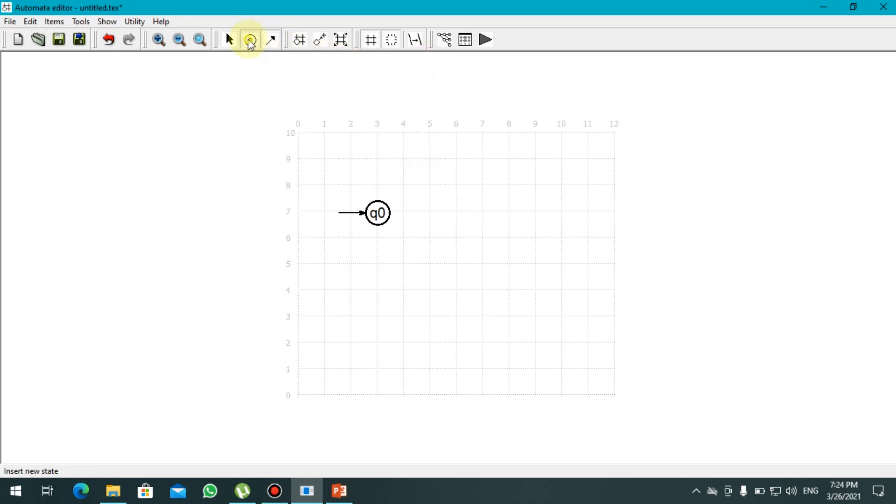
left_click(466, 202)
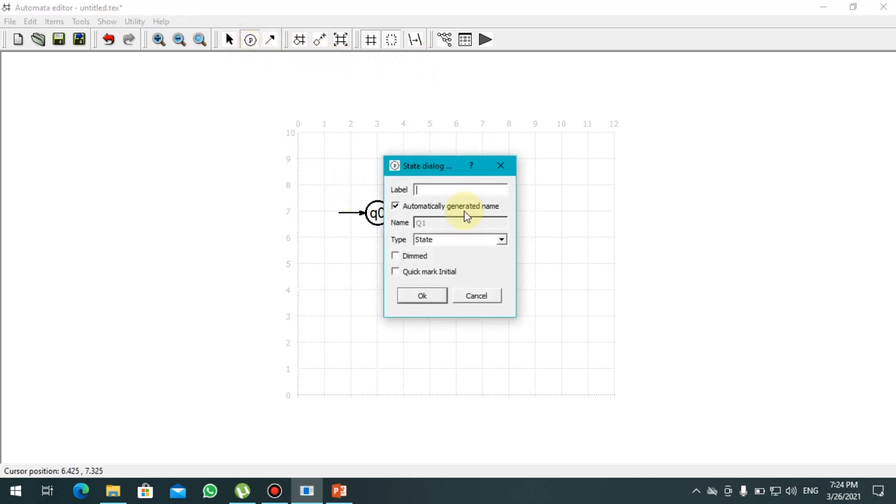
type("1")
left_click(425, 295)
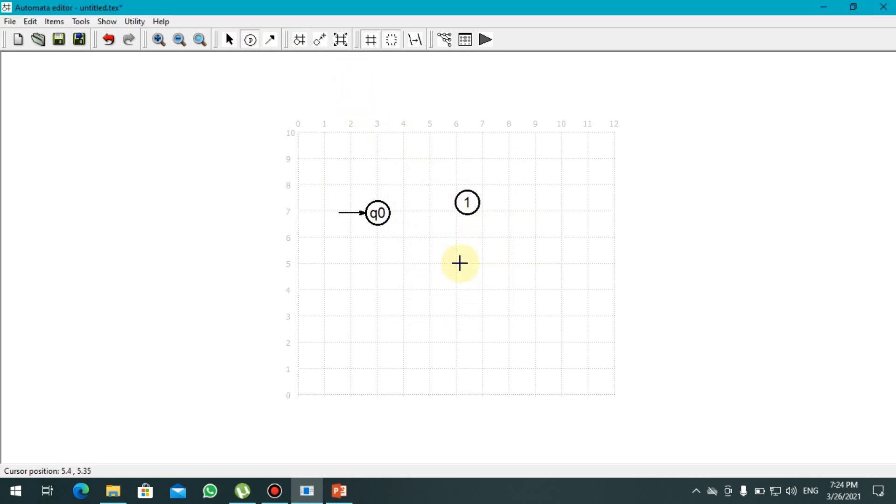
Insert a state of type FinalState labelled + at about (8.8, 5.5), below and beyond state 1.
left_click(529, 253)
left_click(450, 239)
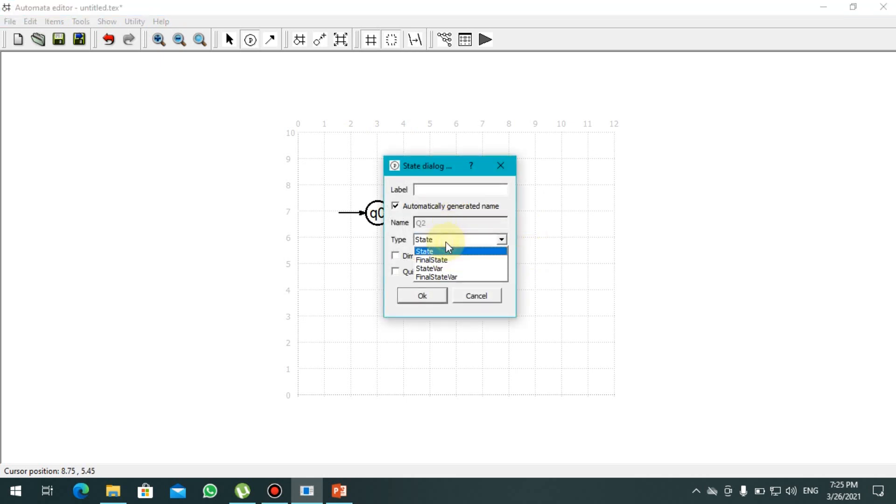
left_click(444, 258)
left_click(431, 190)
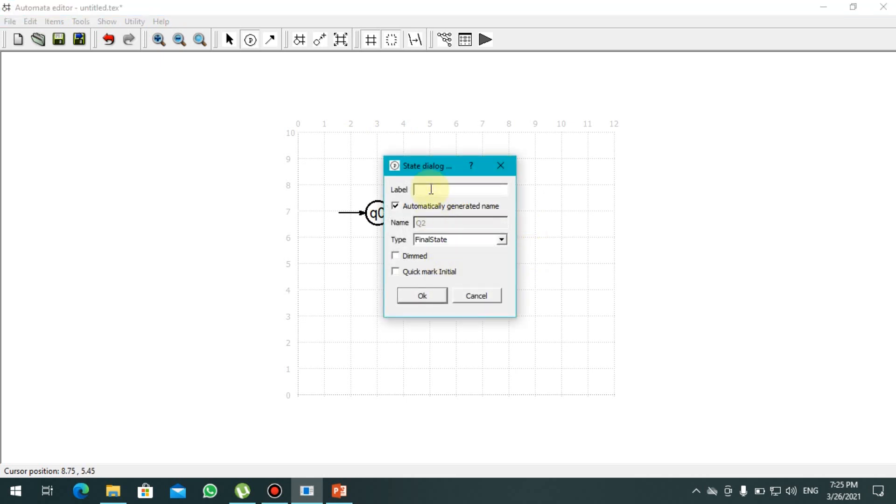
left_click(422, 296)
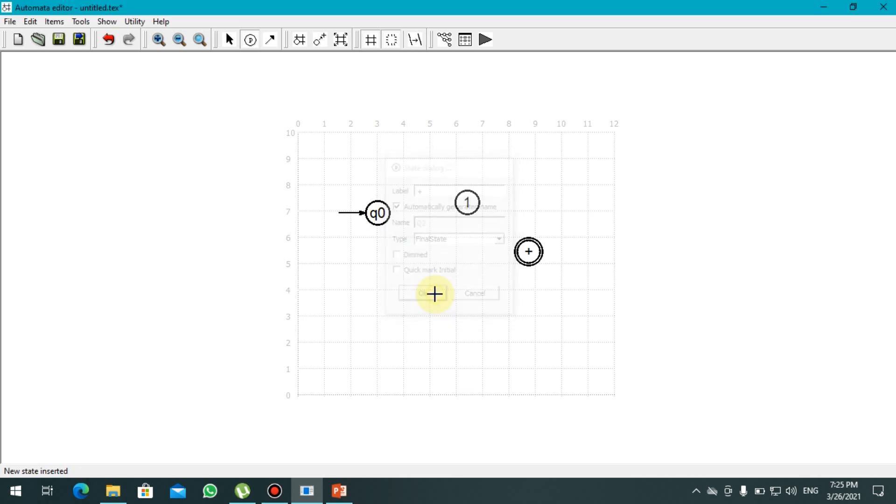
Add an edge transition labelled a from state q0 to state 1.
left_click(271, 40)
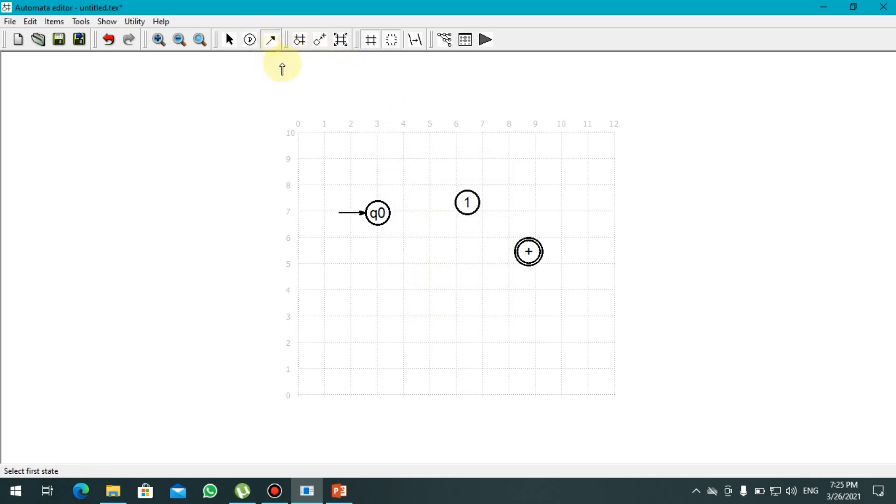
left_click(376, 212)
left_click(461, 214)
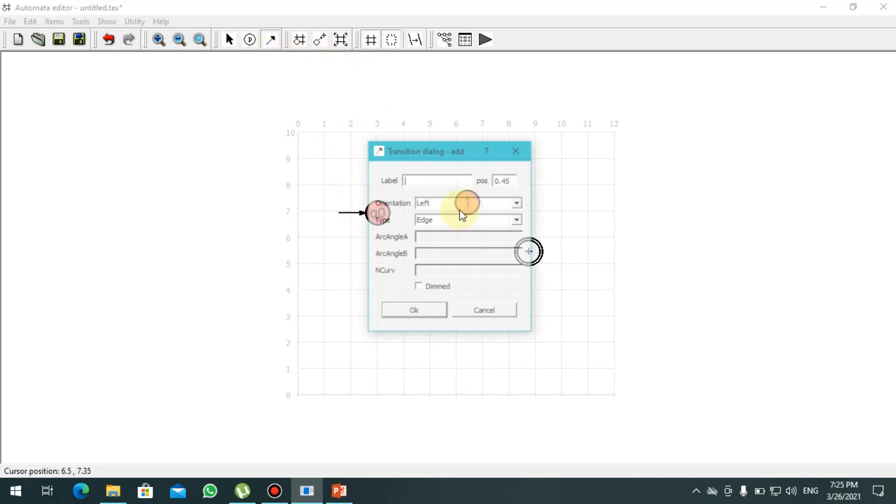
type("a")
left_click(419, 313)
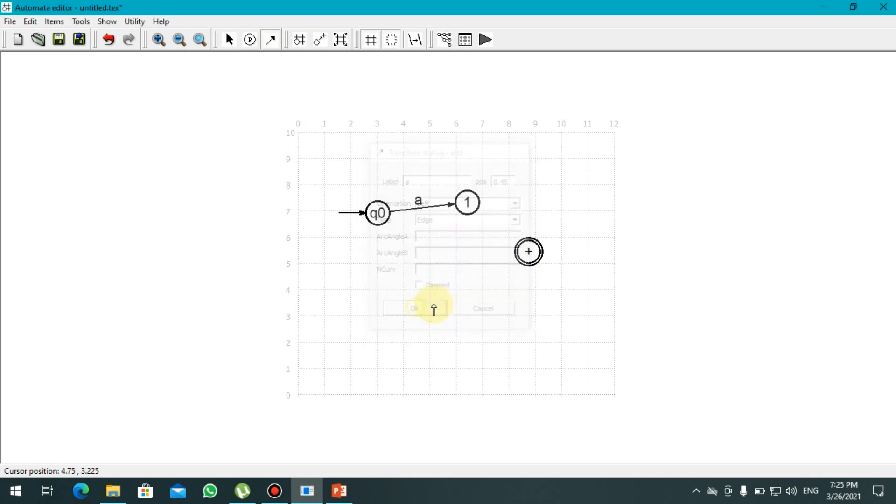
Add an edge transition labelled b from state 1 to the final state +.
left_click(477, 212)
left_click(526, 252)
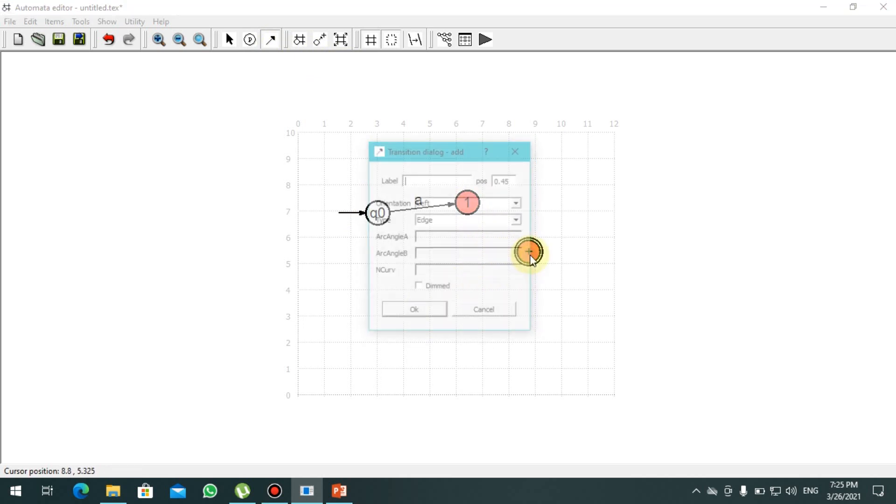
left_click(426, 314)
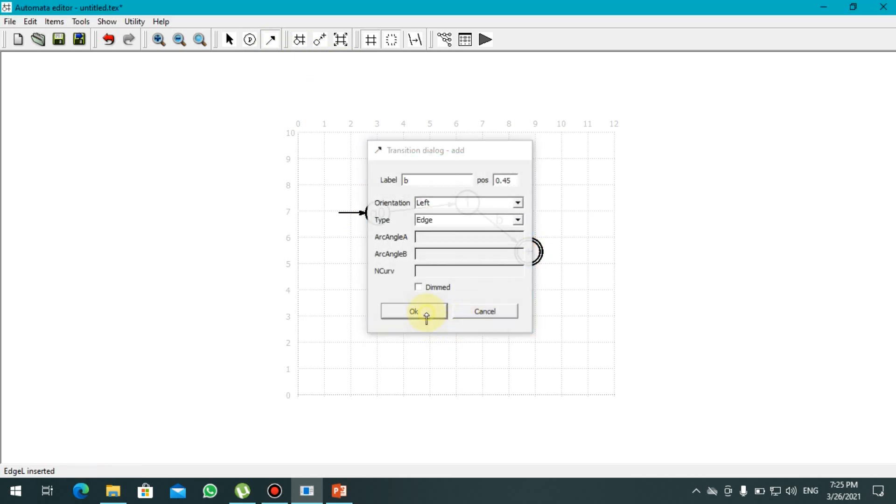
Simulate the automaton on the input ab with autodetected settings and an animation speed of 1000 ms, and close the simulation.
left_click(486, 39)
left_click_drag(441, 157, 105, 92)
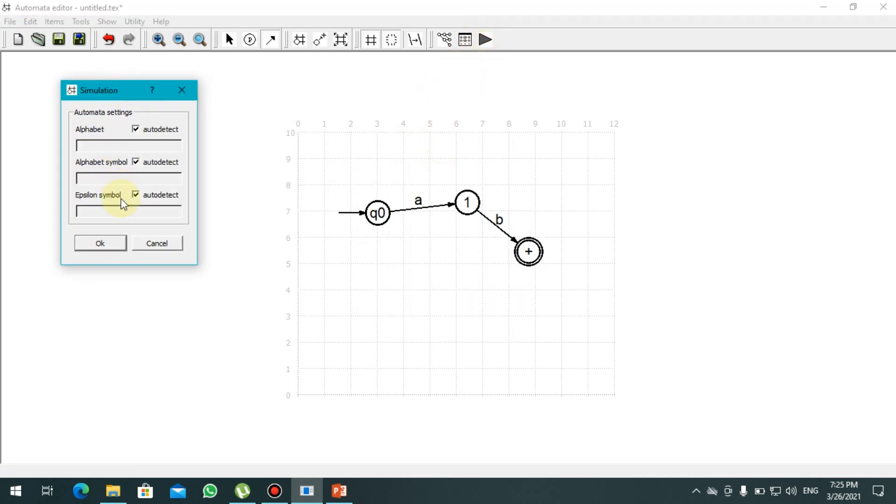
left_click(101, 241)
left_click_drag(368, 123, 86, 89)
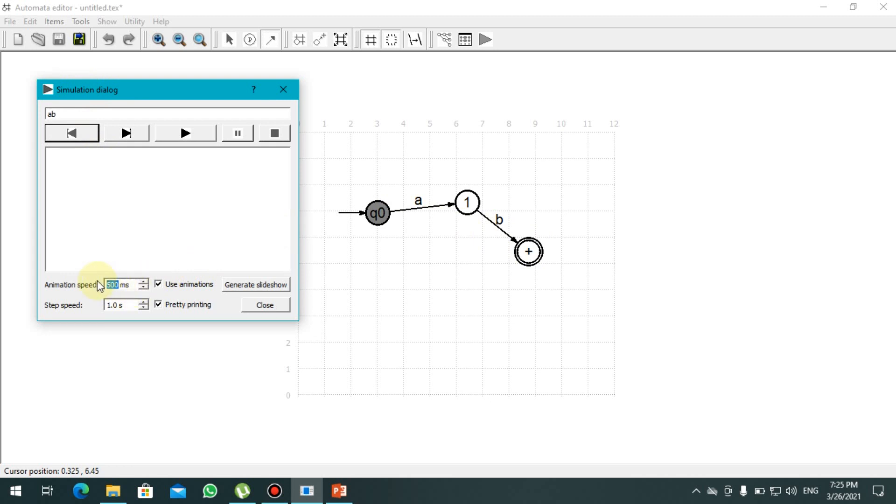
type("000")
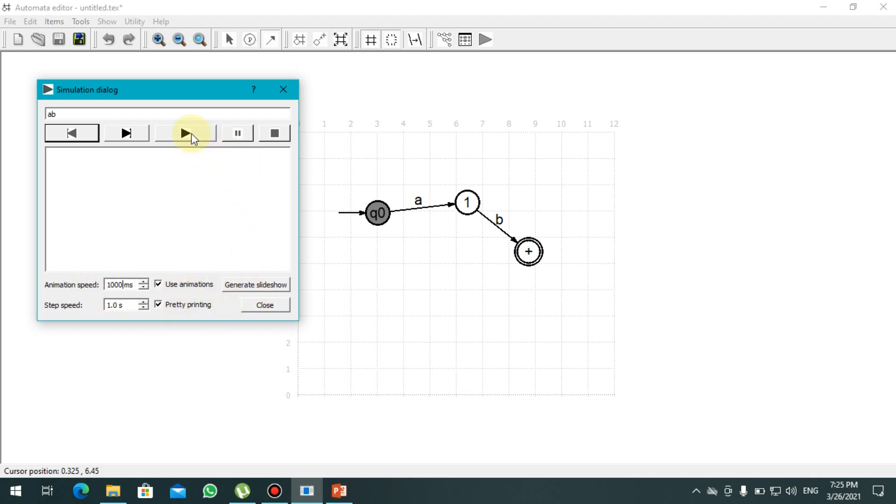
left_click(190, 134)
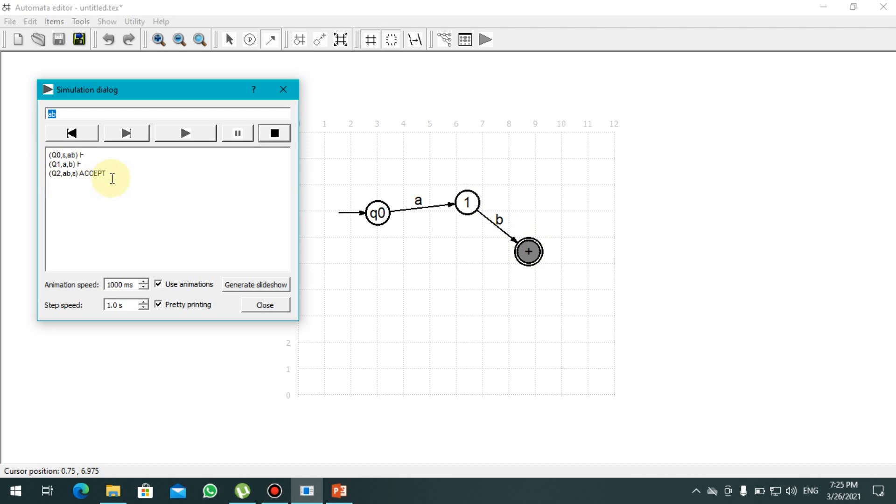
left_click(284, 91)
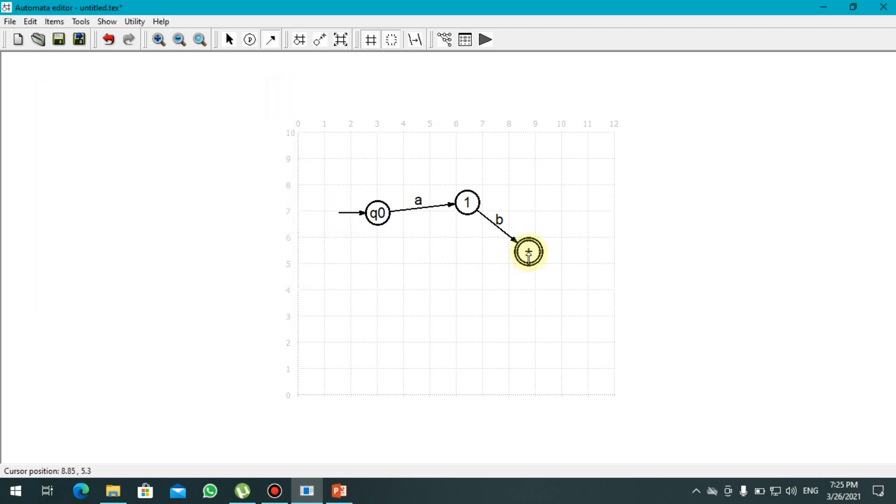
Replace the final state + with an ordinary state labelled 2 at about (8.3, 5.7), below and beyond state 1.
right_click(528, 252)
left_click(565, 360)
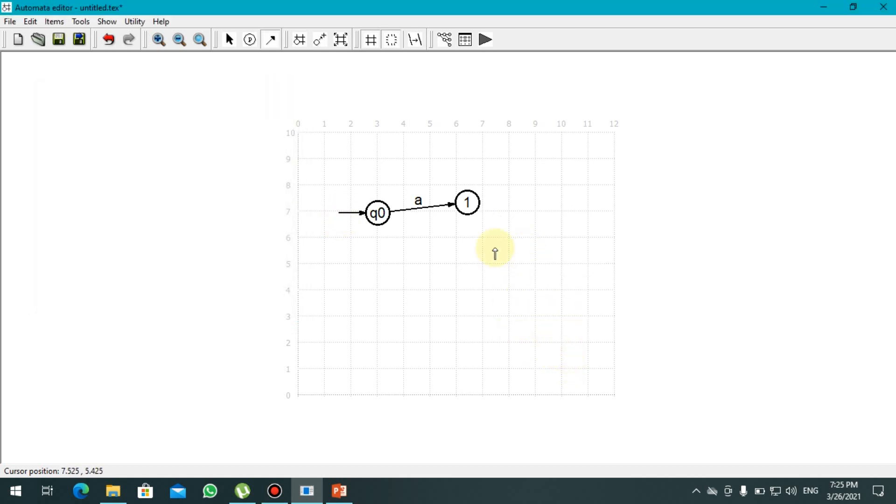
left_click(252, 41)
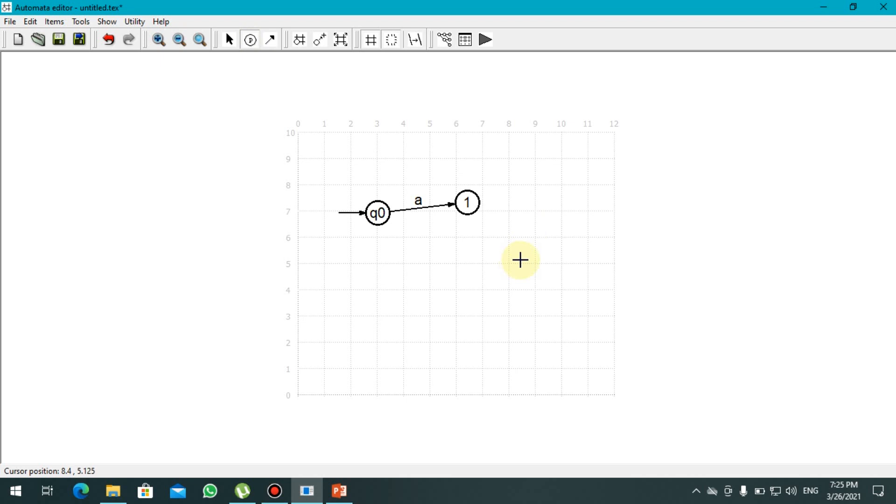
left_click(515, 258)
type("2")
left_click(421, 295)
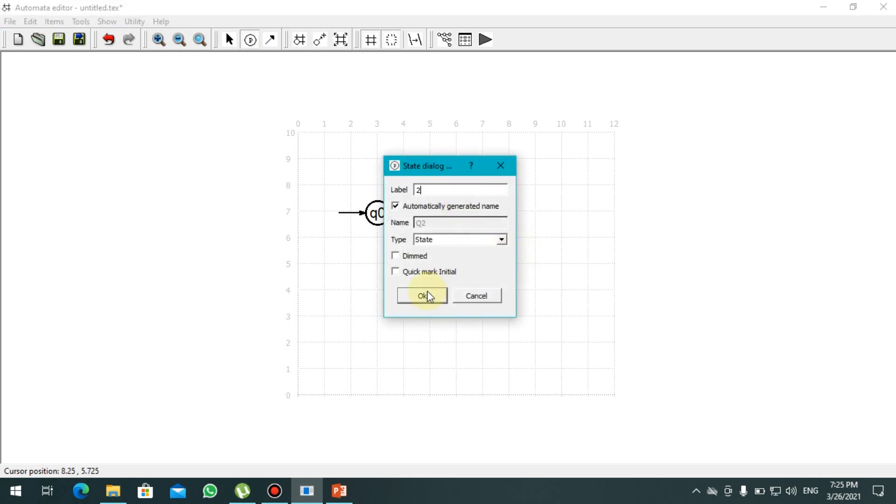
Insert another ordinary state labelled 3 at about (5.6, 2.9), below states 1 and 2.
left_click(445, 320)
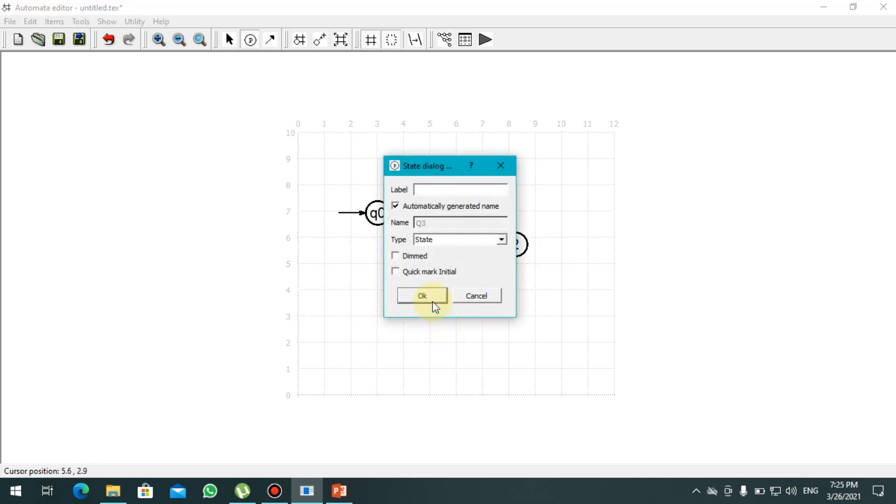
type("3")
left_click(423, 295)
Change the type of state 3 to FinalState.
left_click(445, 319)
right_click(445, 318)
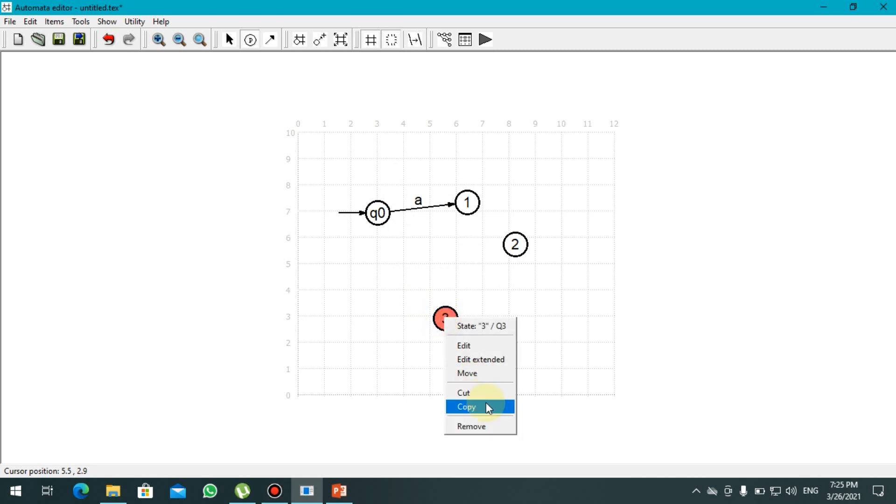
left_click(462, 344)
left_click(446, 239)
left_click(437, 256)
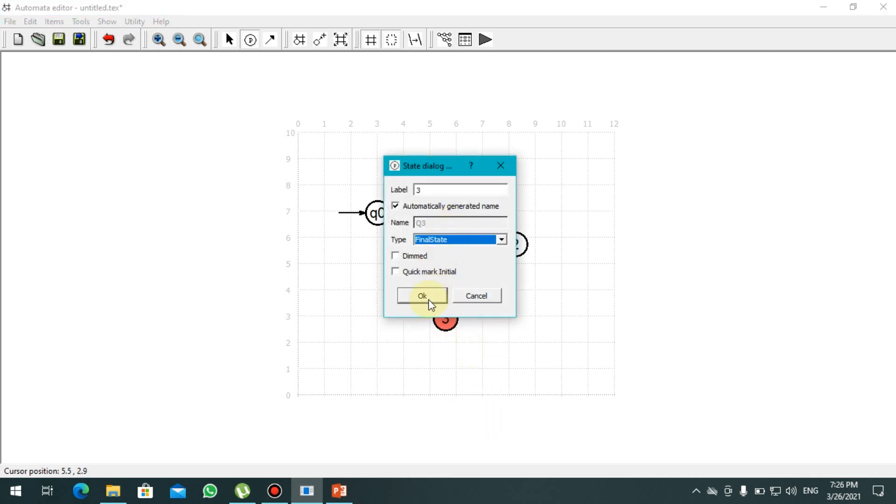
left_click(424, 295)
Add an edge transition labelled b from state 1 to state 2.
left_click(270, 40)
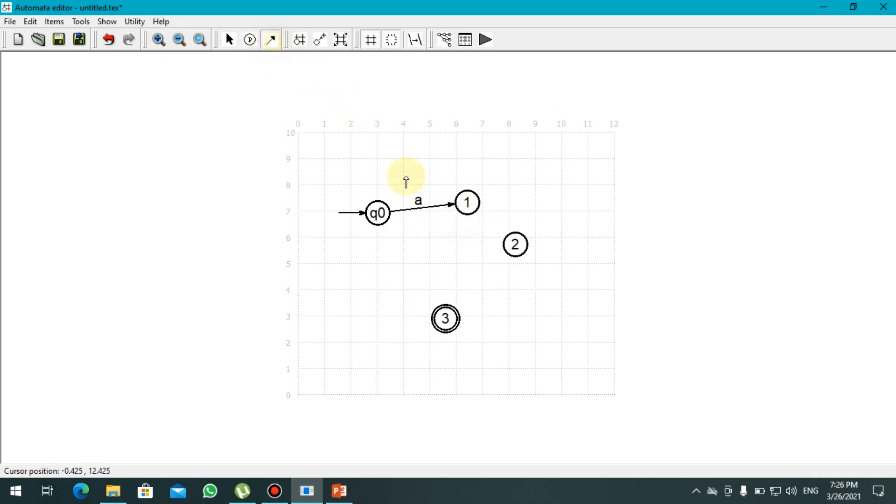
left_click(467, 203)
left_click(508, 246)
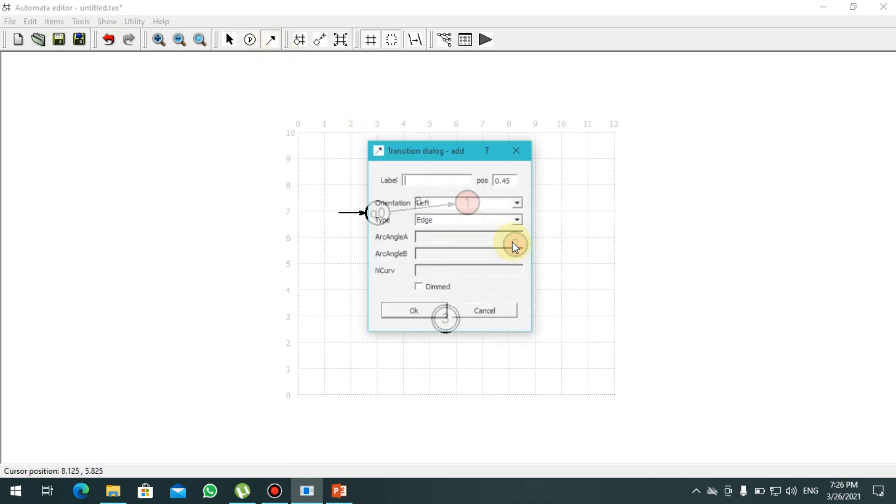
type("b")
left_click(427, 310)
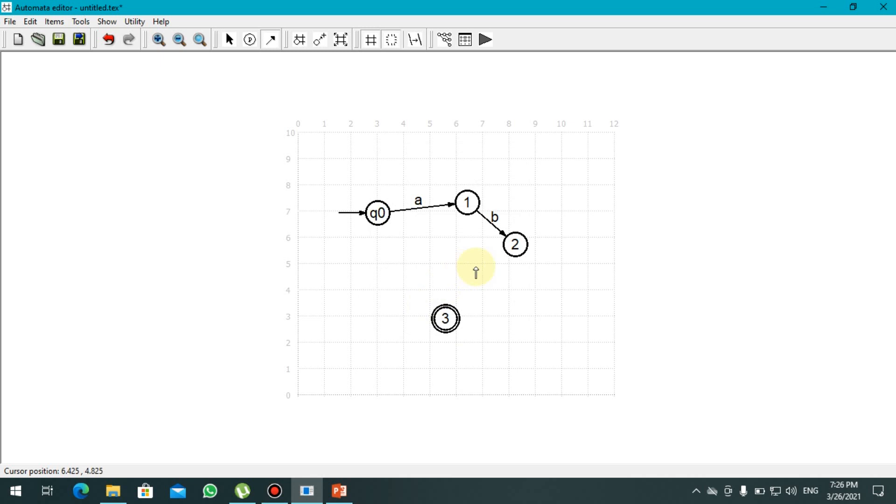
Add an edge transition labelled a from state 2 to the final state 3.
left_click(515, 244)
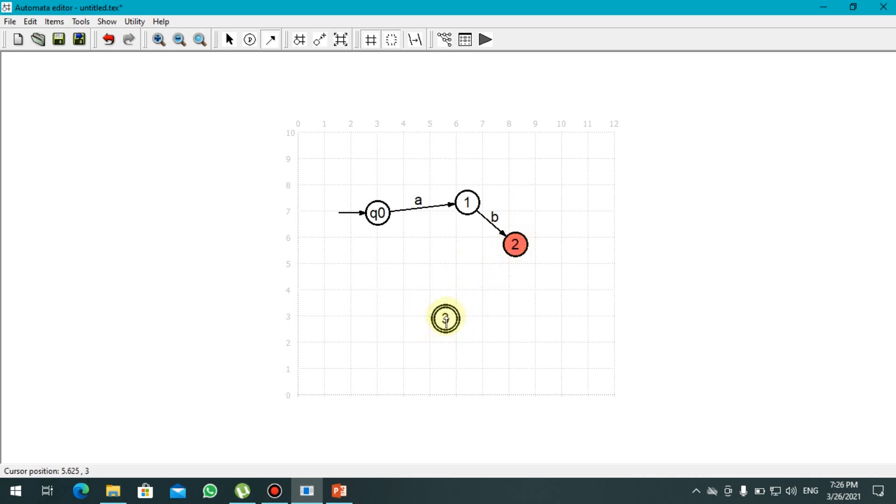
left_click(446, 319)
type("a")
left_click(423, 314)
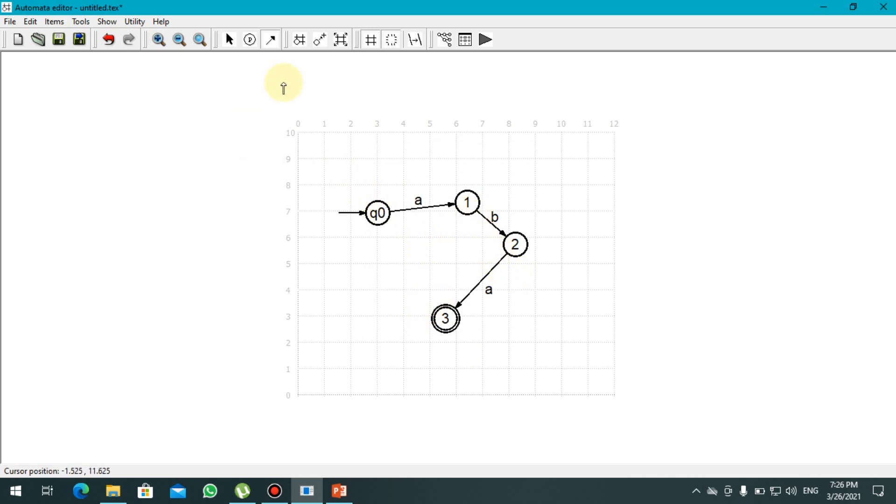
Simulate the automaton on the input aba with autodetected settings and a 1000 ms animation speed, moving the simulation window clear of the diagram.
left_click(494, 41)
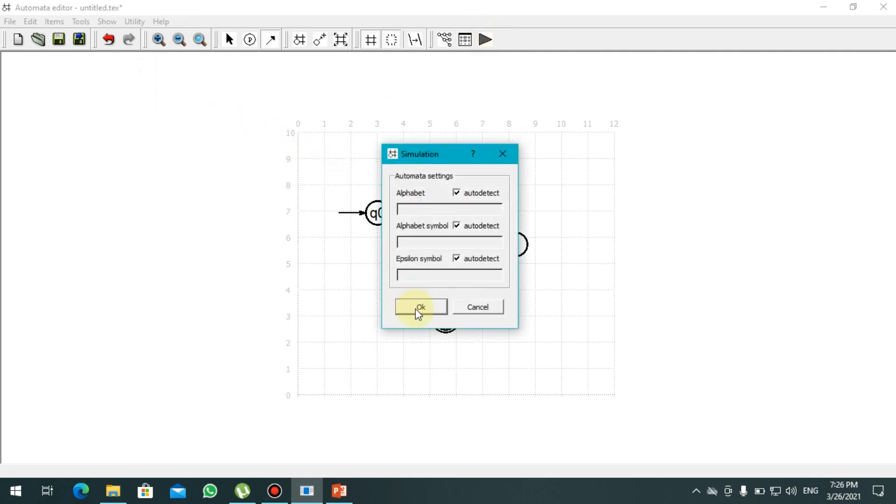
left_click(416, 306)
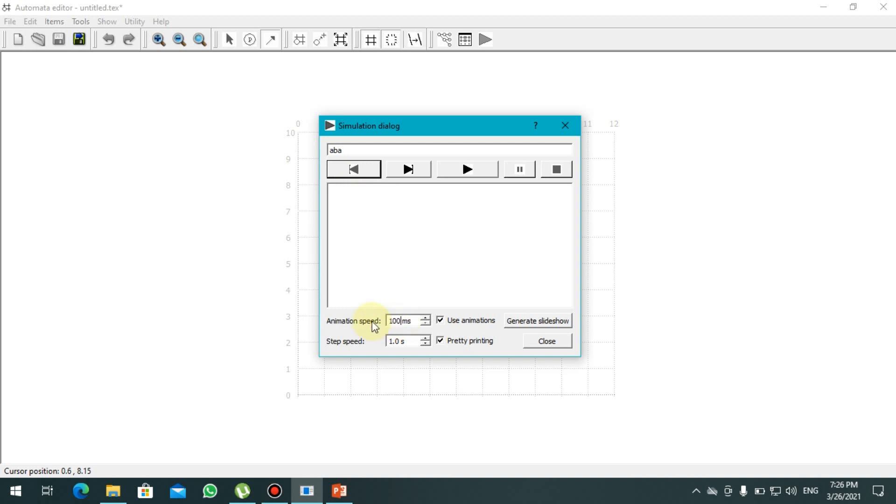
left_click(474, 170)
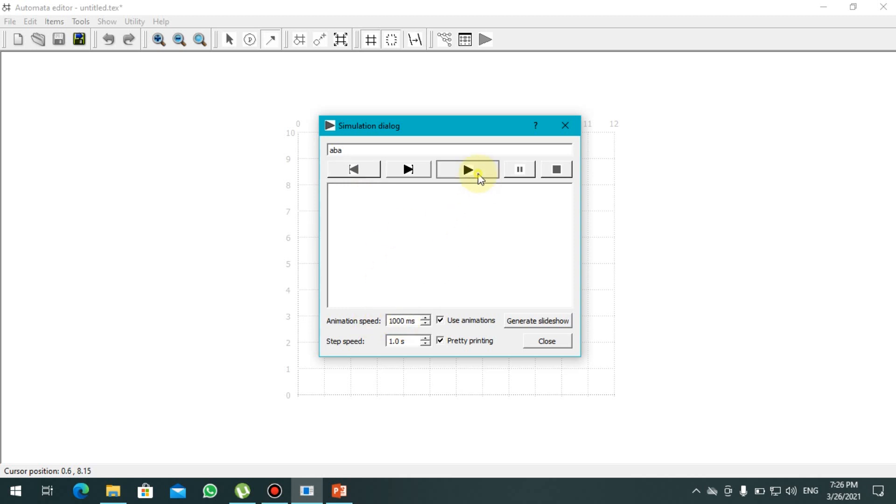
left_click_drag(480, 131, 132, 107)
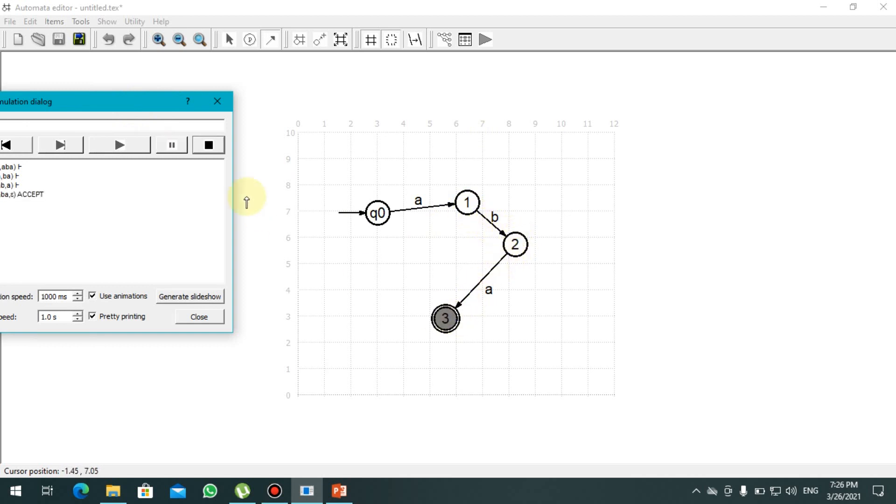
left_click_drag(110, 103, 207, 91)
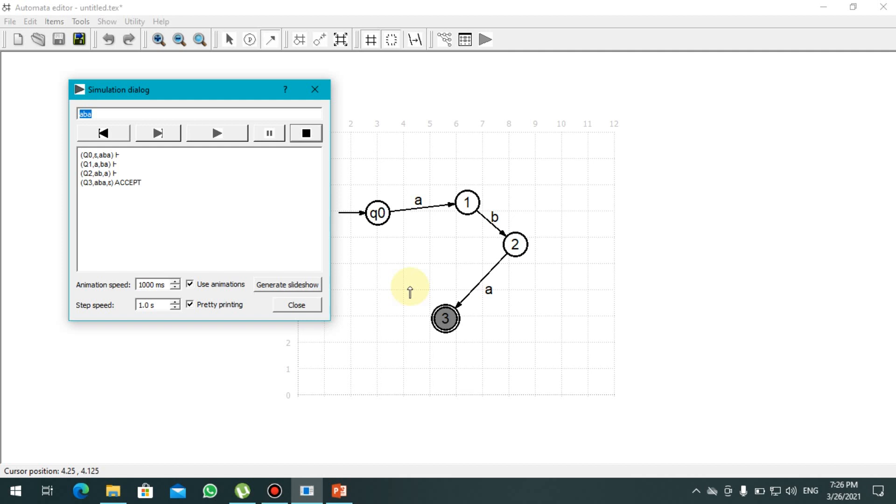
Switch to the lecture4.pptx presentation in PowerPoint and show the closing THANK YOU slide.
left_click(345, 496)
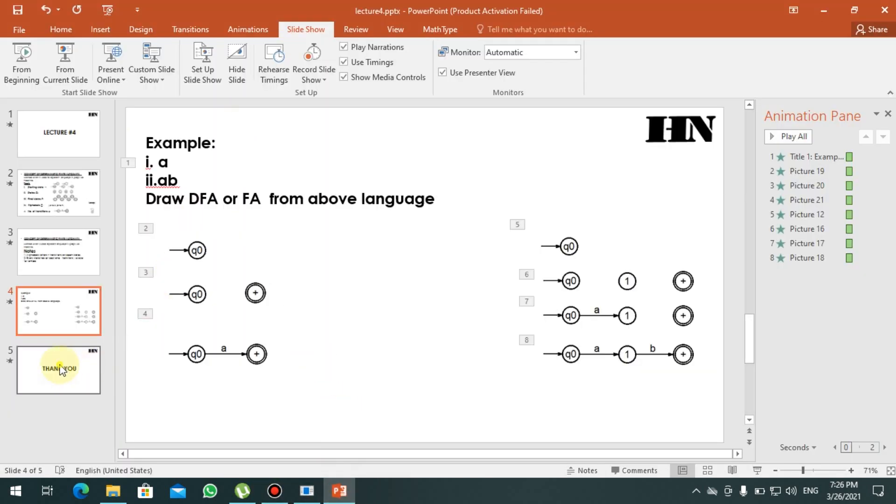
left_click(59, 369)
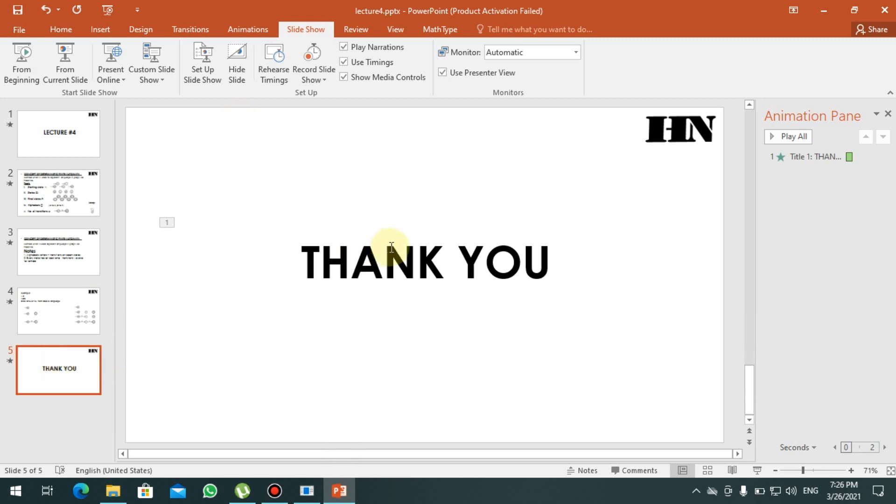